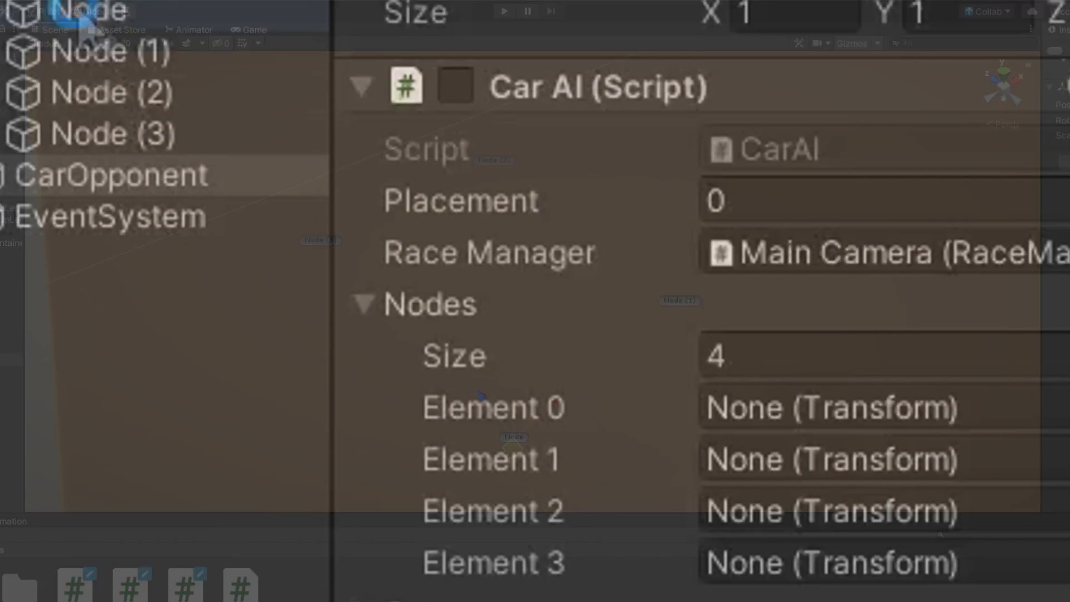
# Fill the opponent car's Nodes elements 0-3 with Node, Node (1), Node (2) and Node (3).
pyautogui.moveTo(159, 56); pyautogui.dragTo(803, 391)
pyautogui.moveTo(213, 113); pyautogui.dragTo(756, 455)
pyautogui.moveTo(178, 124); pyautogui.dragTo(785, 478)
pyautogui.moveTo(177, 160)
pyautogui.mouseDown()
pyautogui.moveTo(310, 215)
pyautogui.moveTo(785, 522)
pyautogui.mouseUp()
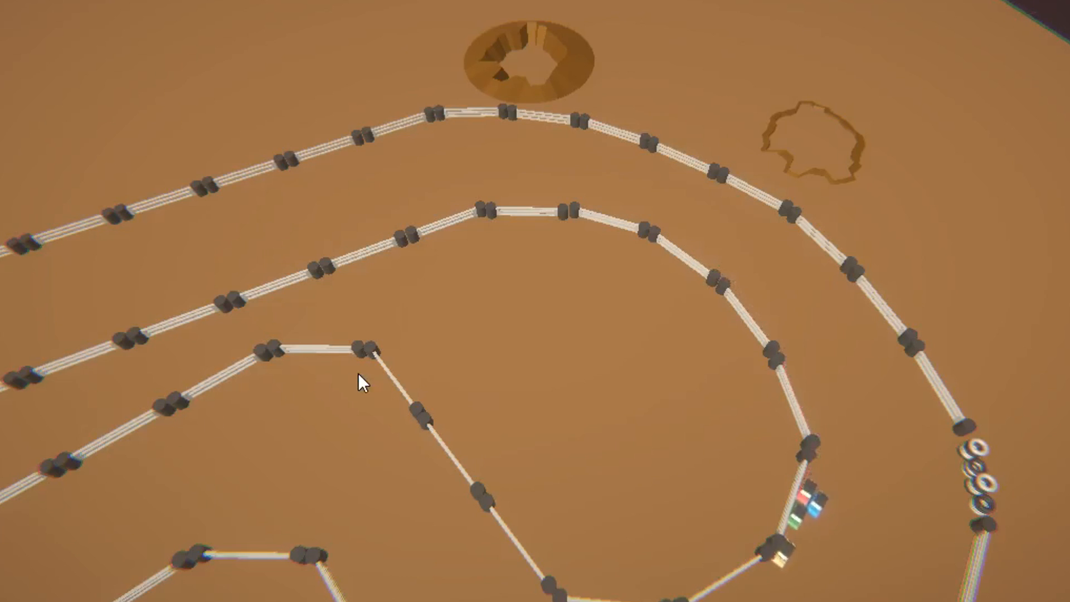
# Tilt the Scene view to look across the Mars track before racing.
pyautogui.moveTo(357, 381); pyautogui.dragTo(341, 455, button='right')
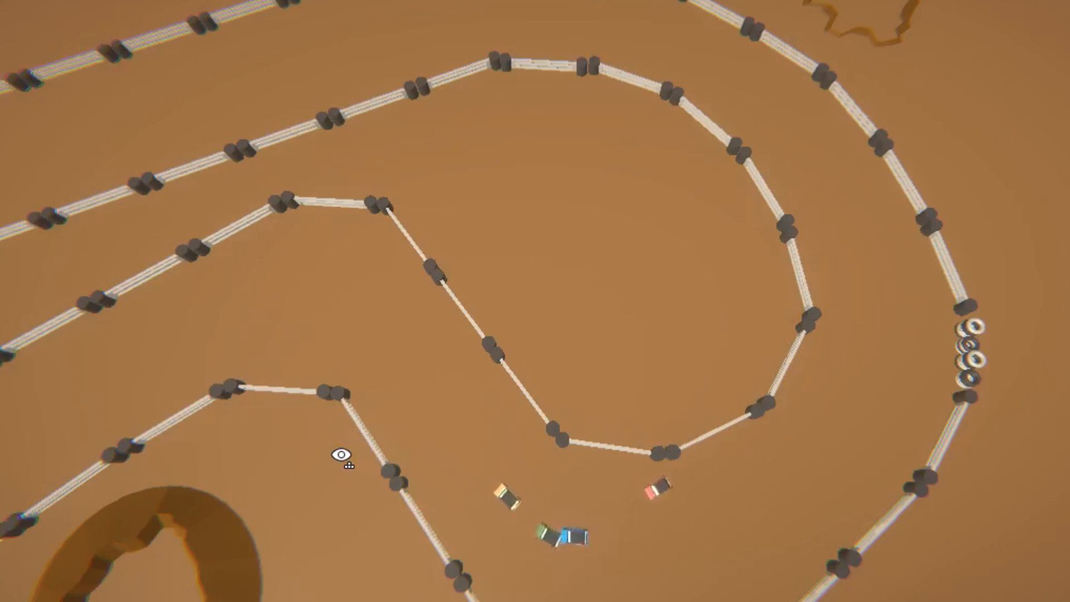